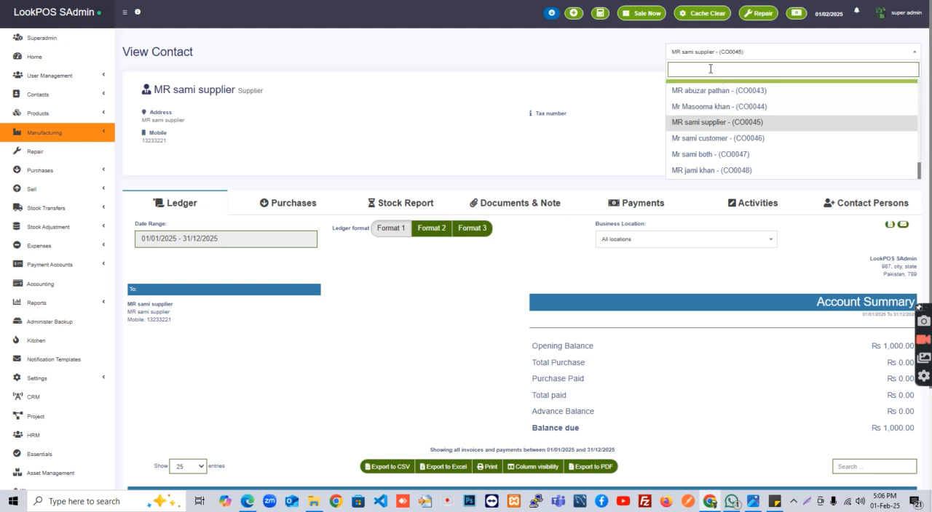
Open the customer-type contact's ledger and check the opening balance and balance due in the account summary
{"action": "type", "text": "sami"}
{"action": "left_click", "coordinate": [710, 102]}
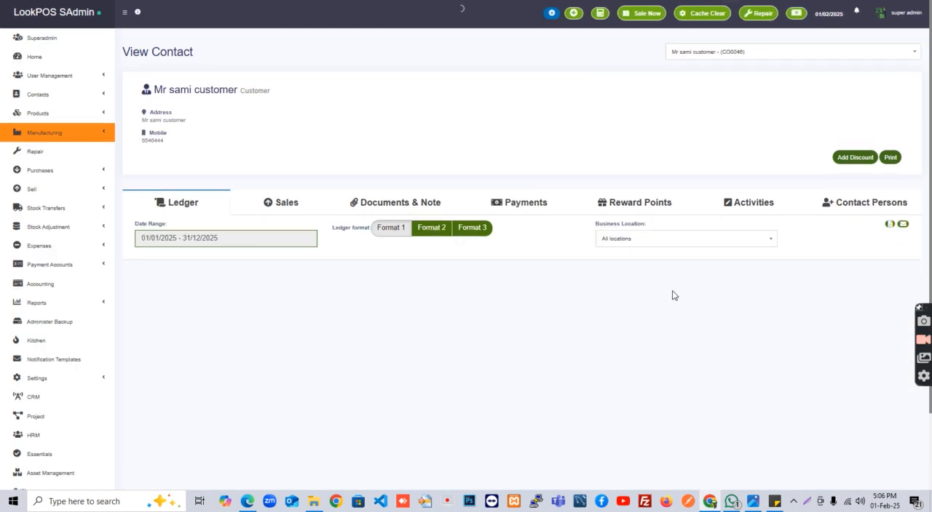
{"action": "scroll", "coordinate": [672, 292], "scroll_direction": "down", "scroll_amount": 3}
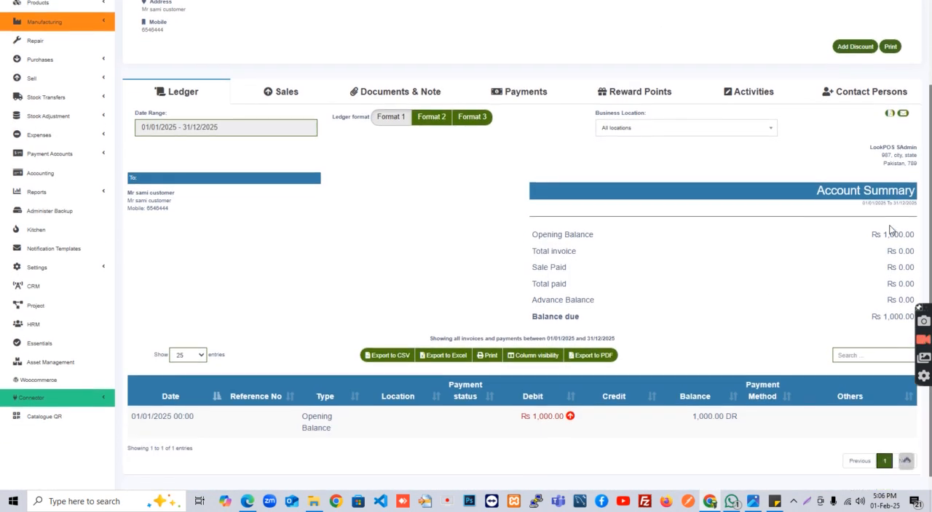
{"action": "double_click", "coordinate": [891, 235]}
{"action": "double_click", "coordinate": [889, 317]}
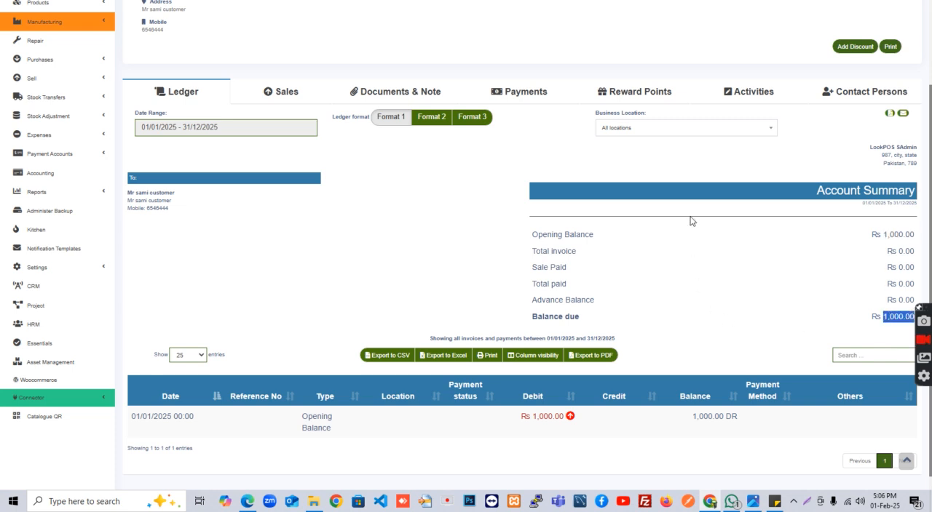
Open the point-of-sale screen in a new browser tab and select the same customer for the sale
{"action": "key", "text": "ctrl+shift+Tab"}
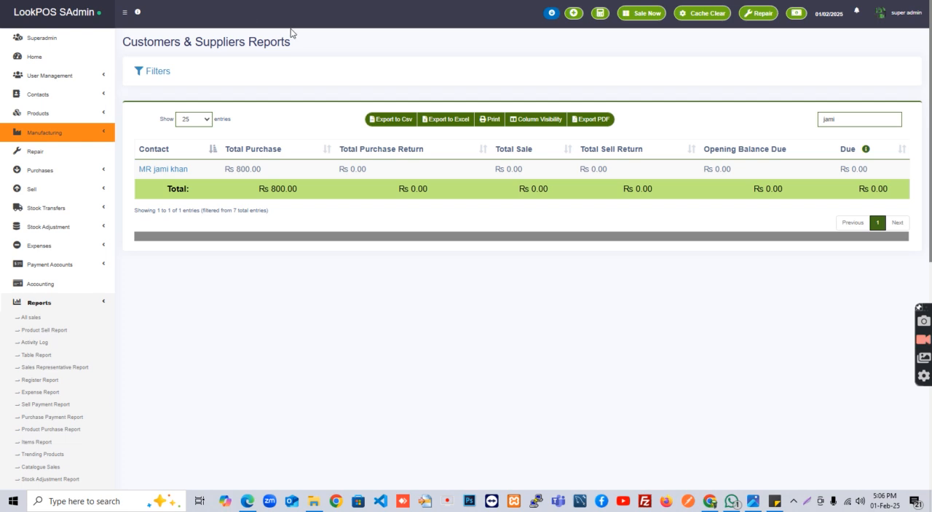
{"action": "right_click", "coordinate": [641, 20]}
{"action": "left_click", "coordinate": [656, 35]}
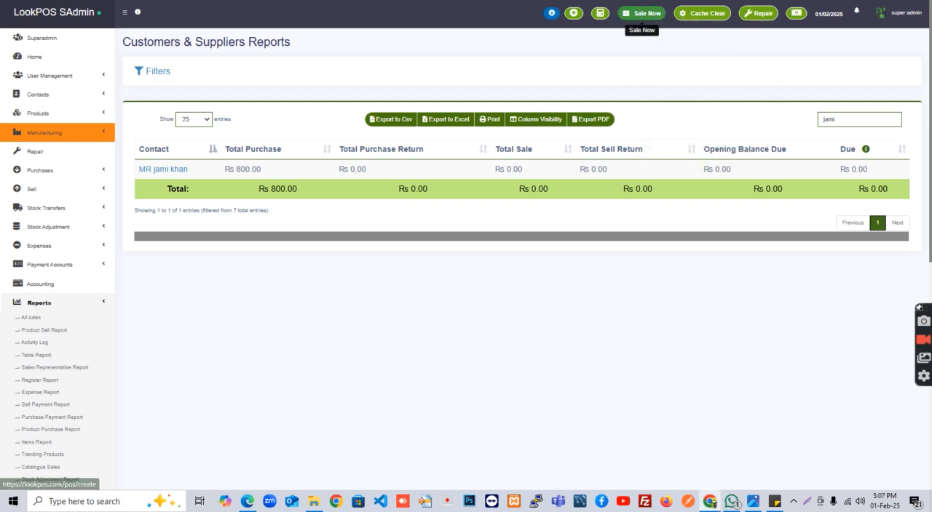
{"action": "key", "text": "ctrl+Tab"}
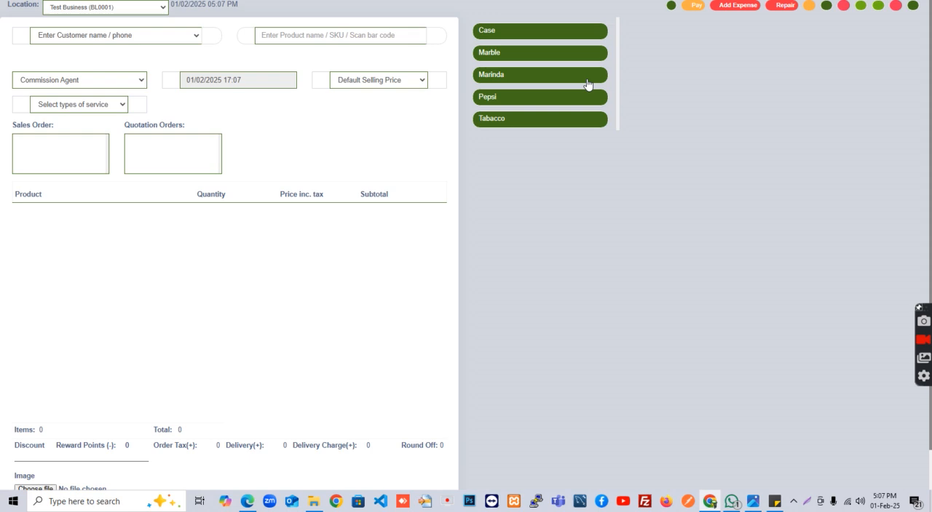
{"action": "left_click", "coordinate": [59, 40]}
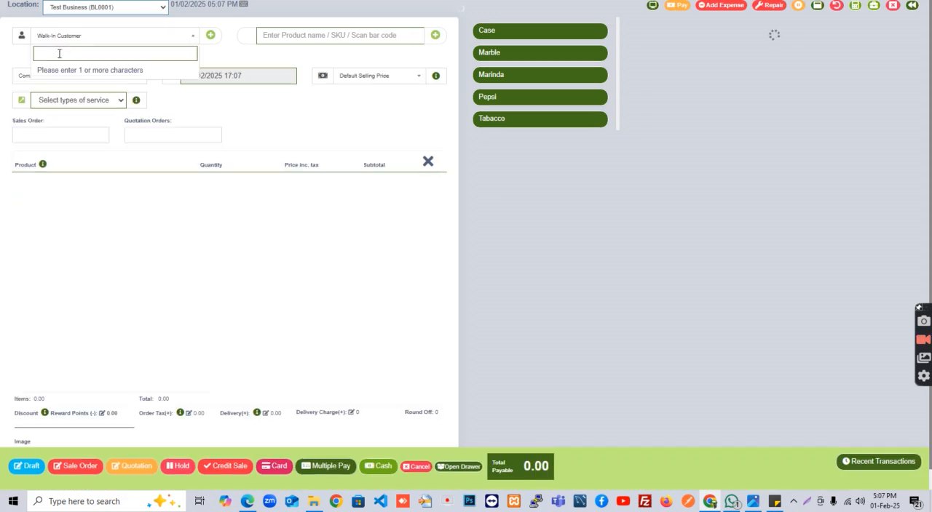
{"action": "type", "text": "s"}
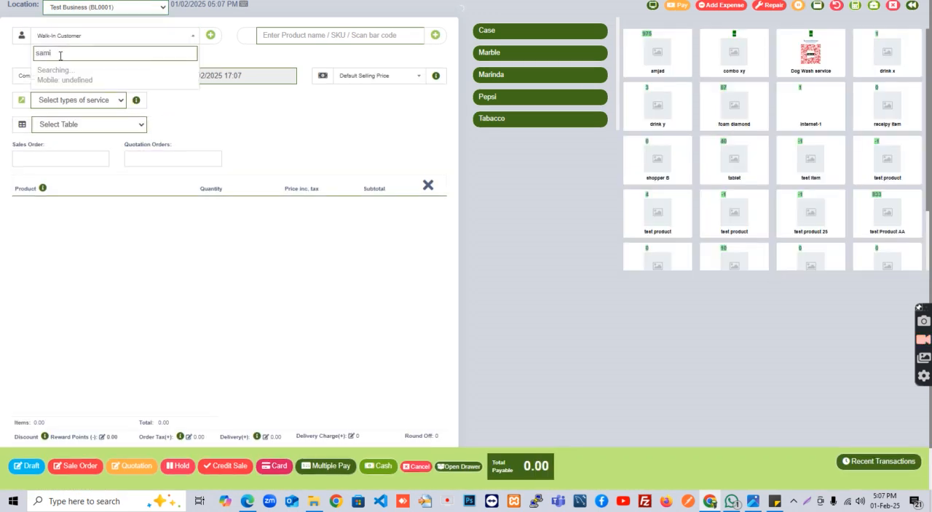
{"action": "type", "text": "ami"}
{"action": "left_click", "coordinate": [88, 81]}
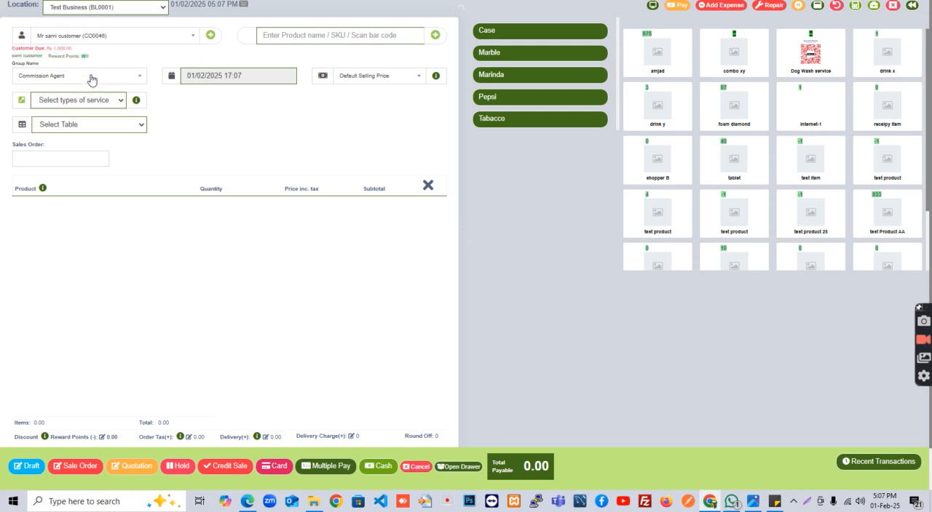
Add the product amjad at a price of 500, complete it as a credit sale and skip printing the receipt
{"action": "left_click", "coordinate": [664, 59]}
{"action": "left_click", "coordinate": [302, 208]}
{"action": "type", "text": "500"}
{"action": "left_click", "coordinate": [327, 305]}
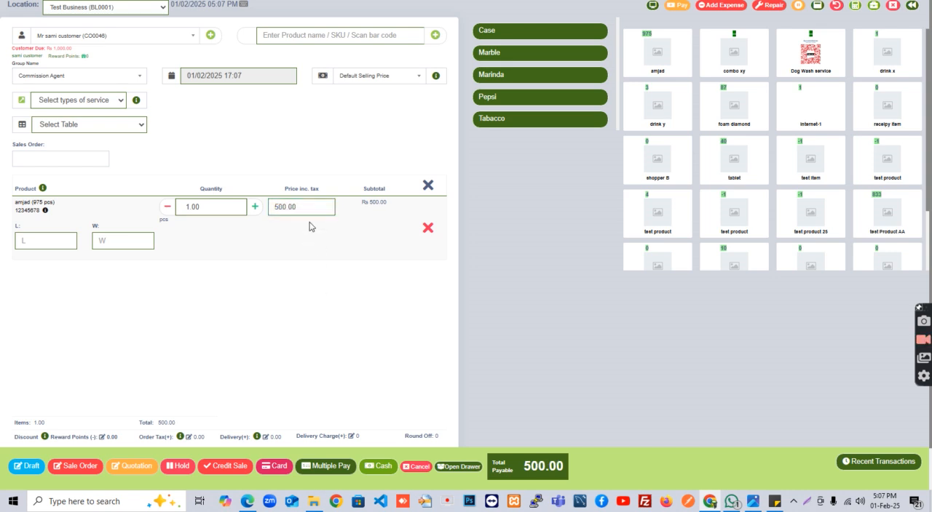
{"action": "left_click", "coordinate": [220, 467]}
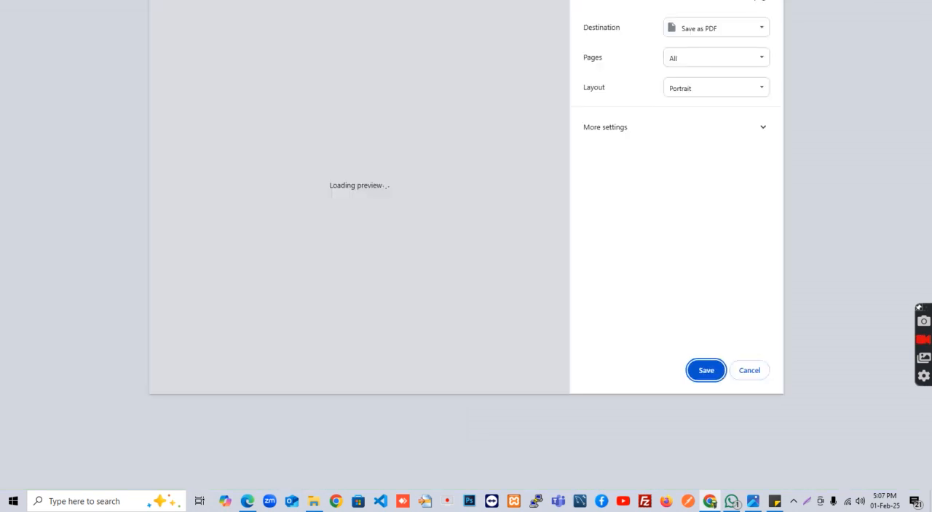
{"action": "left_click", "coordinate": [751, 370]}
Select the customer again, record a cash payment of 2000 exceeding the due amount, and skip printing the receipt
{"action": "left_click", "coordinate": [71, 38]}
{"action": "type", "text": "sami"}
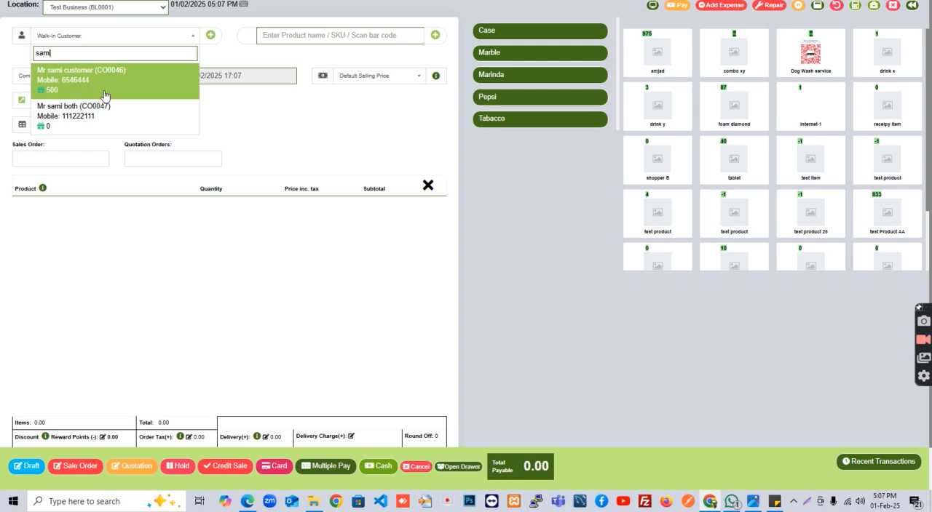
{"action": "left_click", "coordinate": [104, 95]}
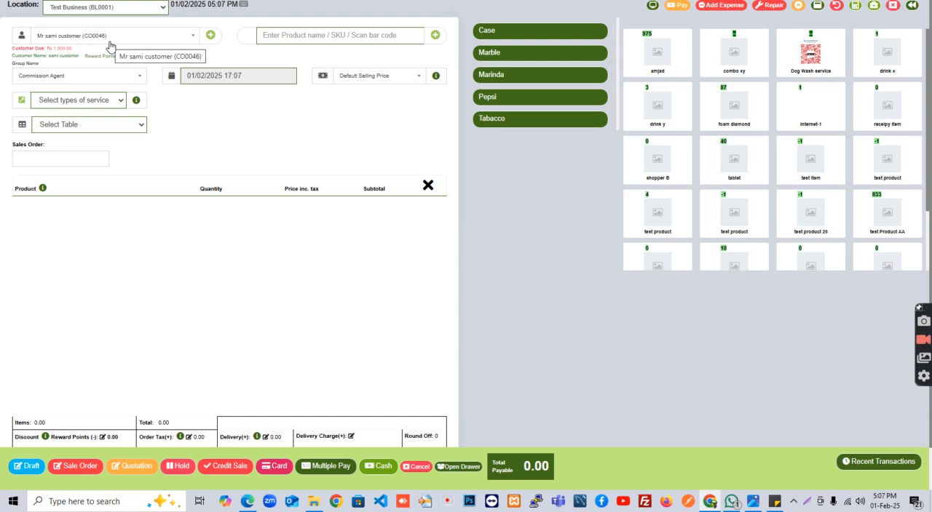
{"action": "left_click", "coordinate": [680, 6]}
{"action": "type", "text": "2000"}
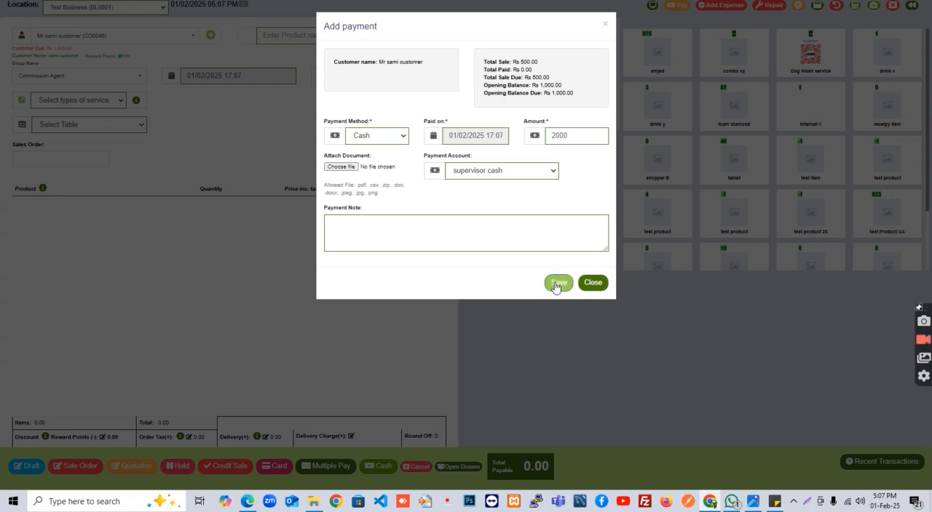
{"action": "left_click", "coordinate": [557, 283]}
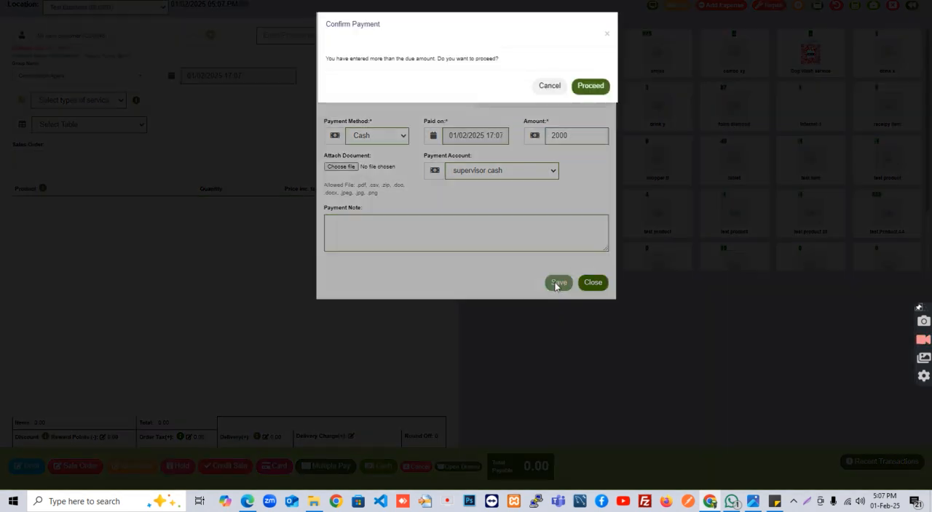
{"action": "left_click", "coordinate": [600, 88]}
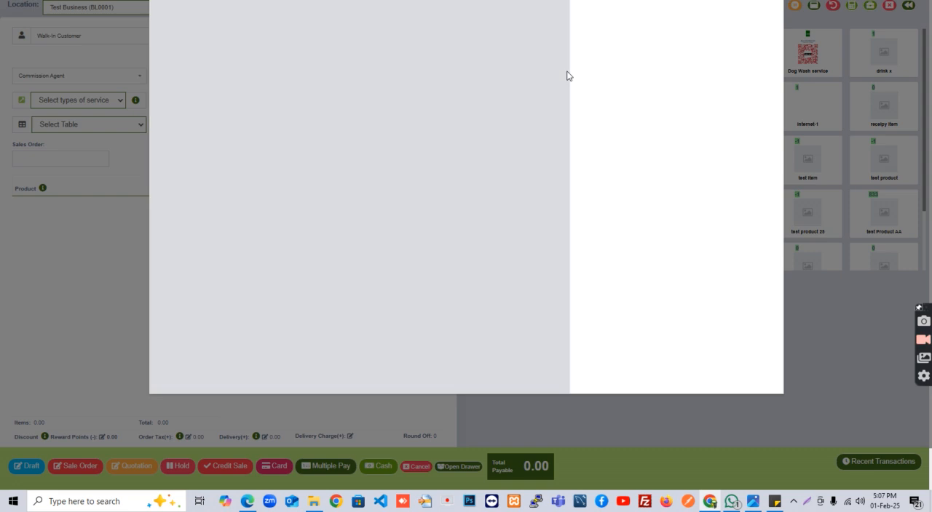
{"action": "left_click", "coordinate": [748, 371]}
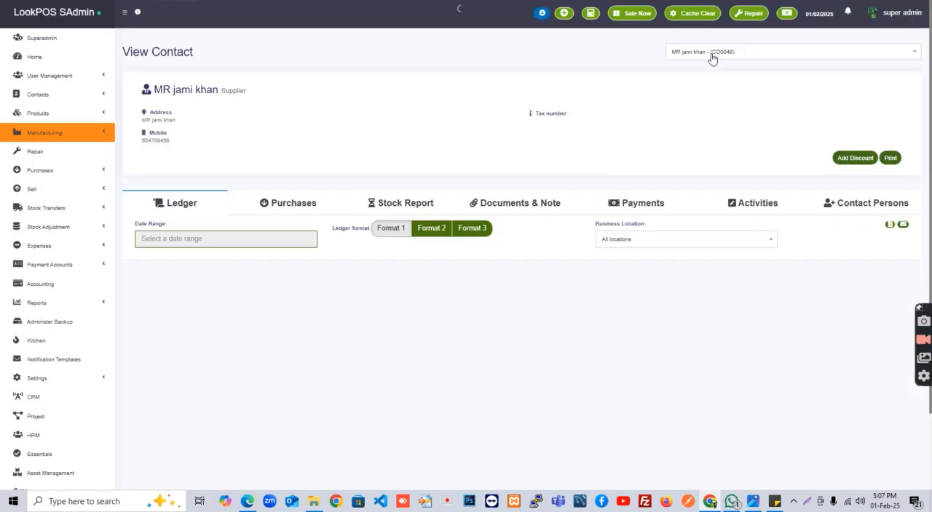
Switch the View Contact page to the customer and bring up the ledger's account summary
{"action": "left_click", "coordinate": [710, 54]}
{"action": "type", "text": "sami"}
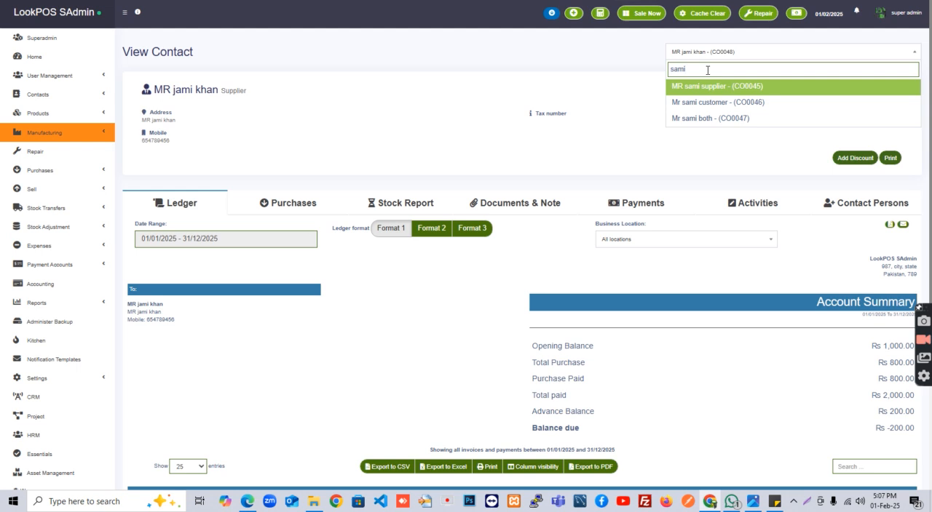
{"action": "left_click", "coordinate": [709, 102]}
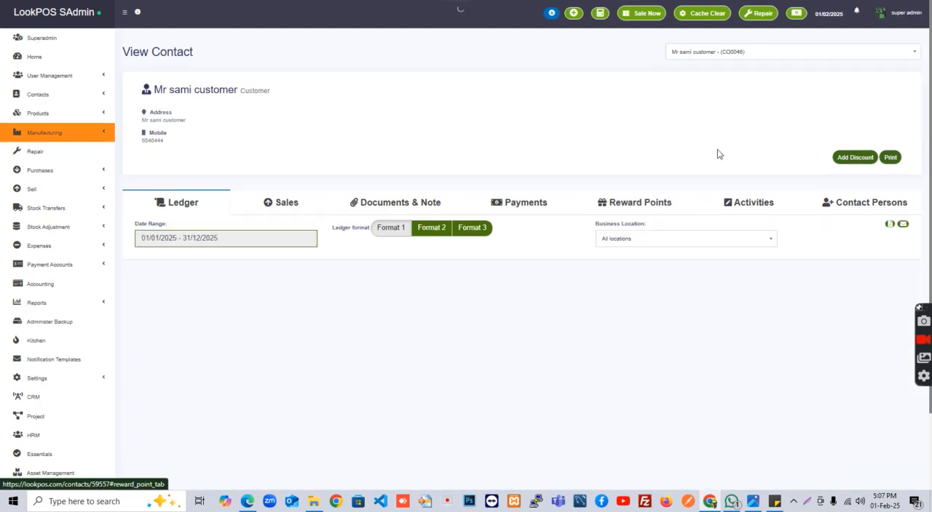
{"action": "scroll", "coordinate": [728, 157], "scroll_direction": "down", "scroll_amount": 3}
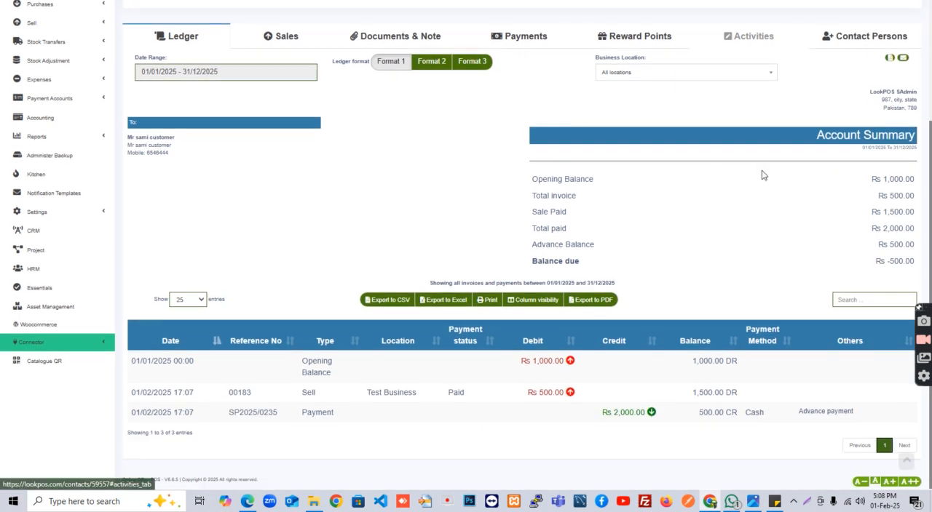
Examine the ledger's opening balance, invoice, paid, advance and balance due amounts, and the running balance of the payment entry
{"action": "double_click", "coordinate": [895, 179]}
{"action": "double_click", "coordinate": [900, 196]}
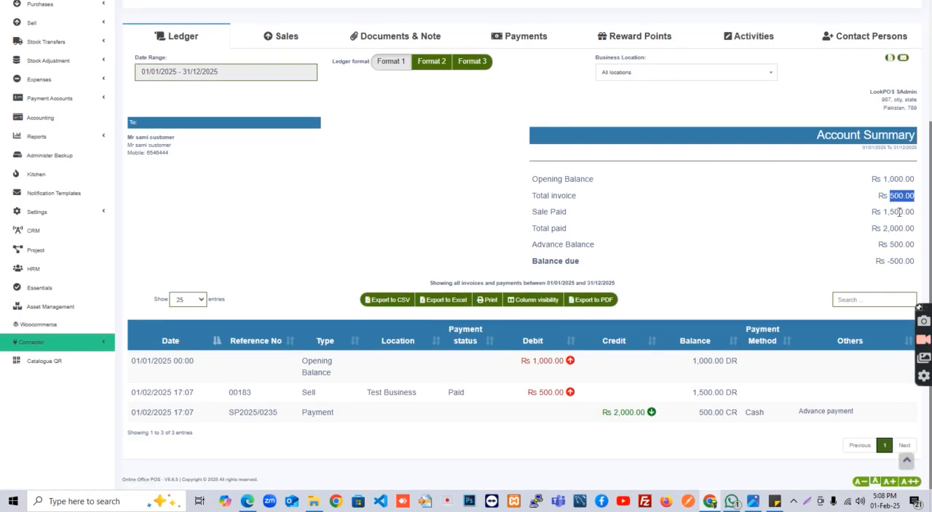
{"action": "double_click", "coordinate": [899, 211]}
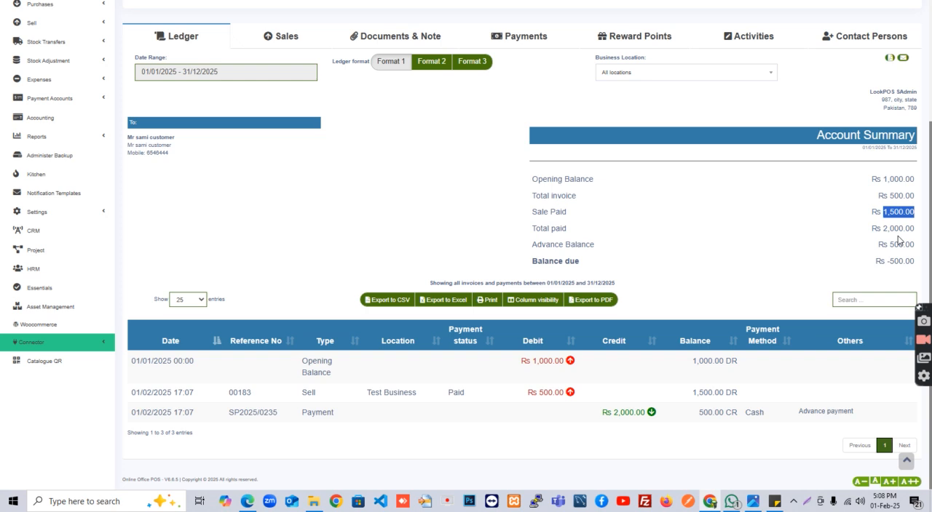
{"action": "double_click", "coordinate": [899, 228]}
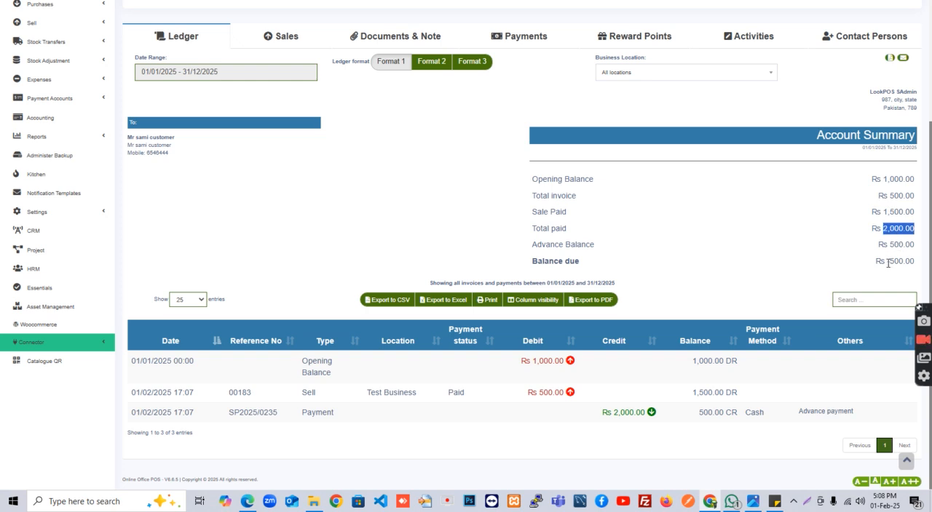
{"action": "double_click", "coordinate": [889, 261]}
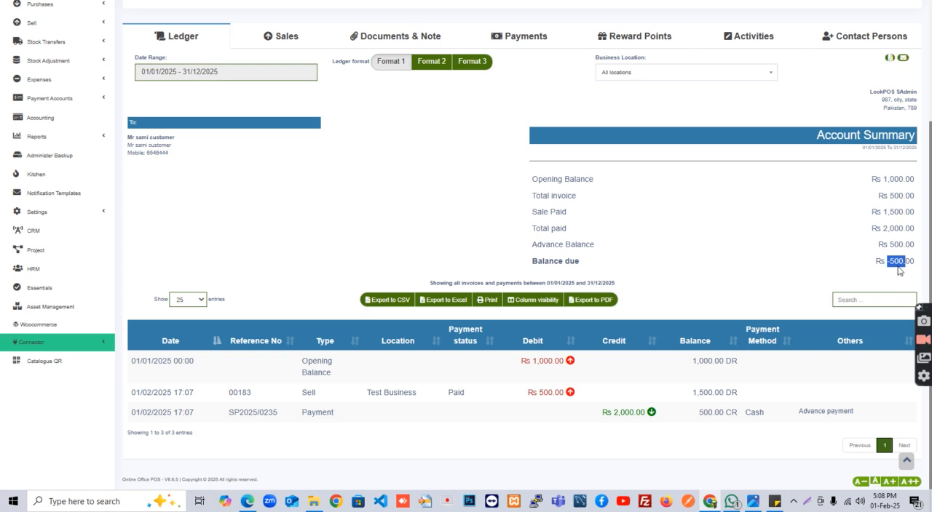
{"action": "double_click", "coordinate": [891, 249]}
{"action": "double_click", "coordinate": [897, 263]}
{"action": "double_click", "coordinate": [704, 413]}
{"action": "left_click", "coordinate": [710, 415]}
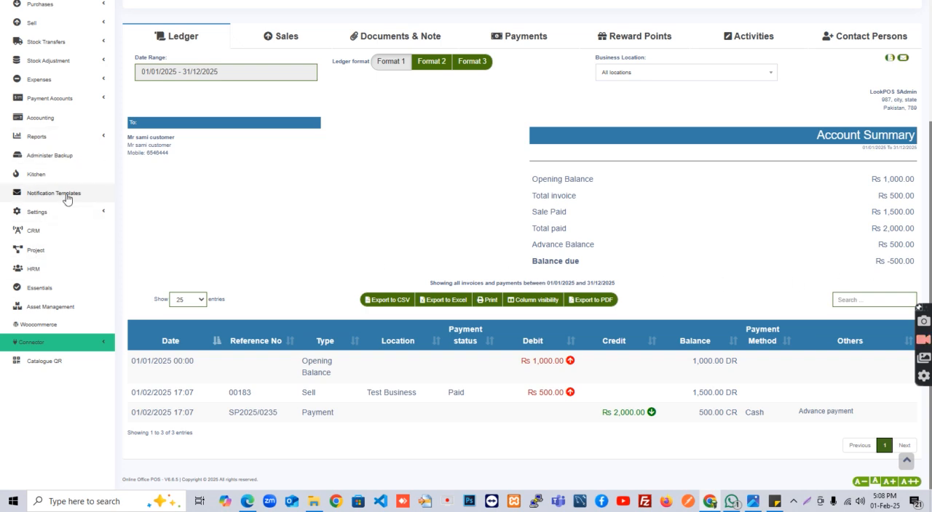
{"action": "scroll", "coordinate": [67, 199], "scroll_direction": "up", "scroll_amount": 2}
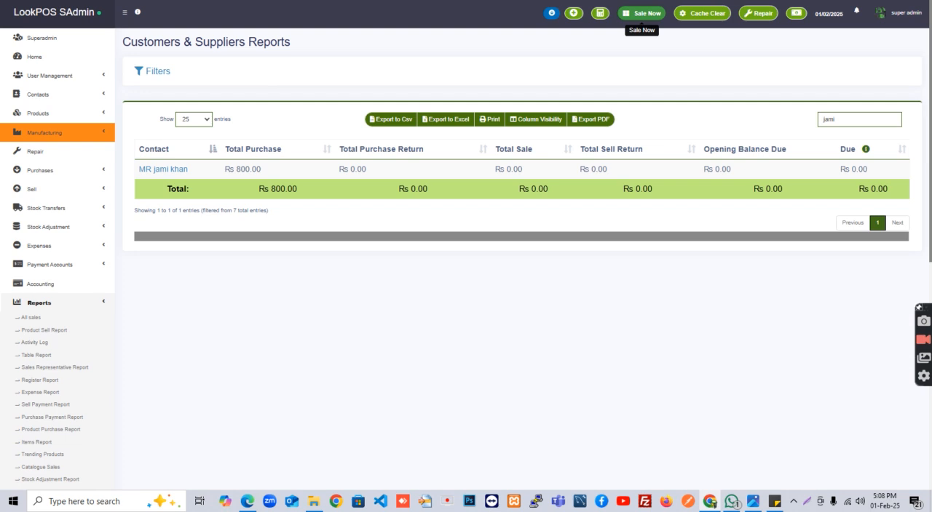
Refresh the Customers & Suppliers report, search for the customer's name and check the amount in the Due column
{"action": "left_click_drag", "start_coordinate": [852, 120], "coordinate": [821, 118]}
{"action": "key", "text": "F5"}
{"action": "type", "text": "sami"}
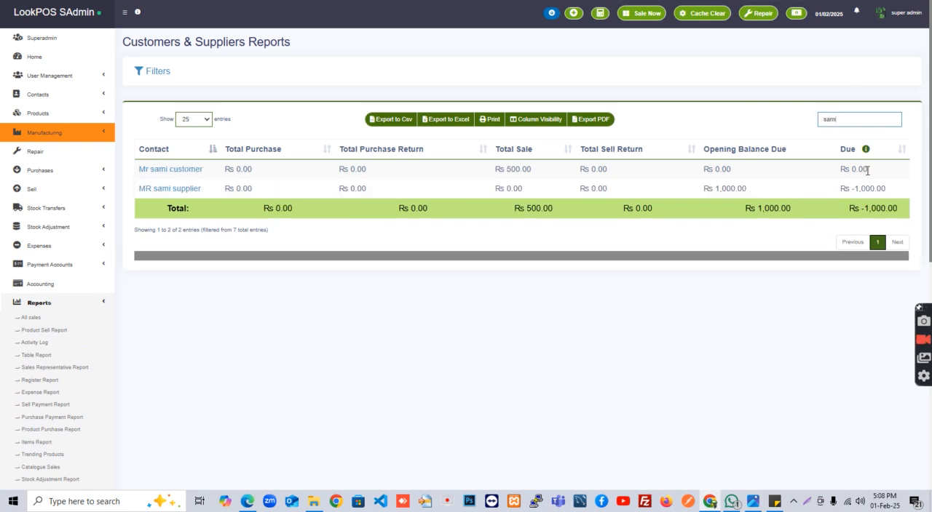
{"action": "left_click_drag", "start_coordinate": [867, 170], "coordinate": [856, 172]}
Return to the point-of-sale screen and select the customer for a second sale
{"action": "key", "text": "ctrl+Tab"}
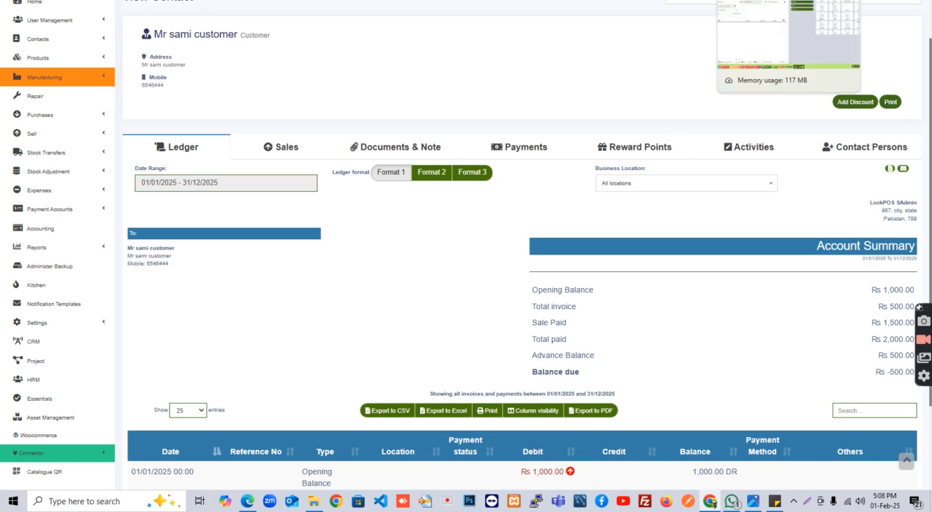
{"action": "key", "text": "ctrl+Tab"}
{"action": "left_click", "coordinate": [46, 38]}
{"action": "type", "text": "sami"}
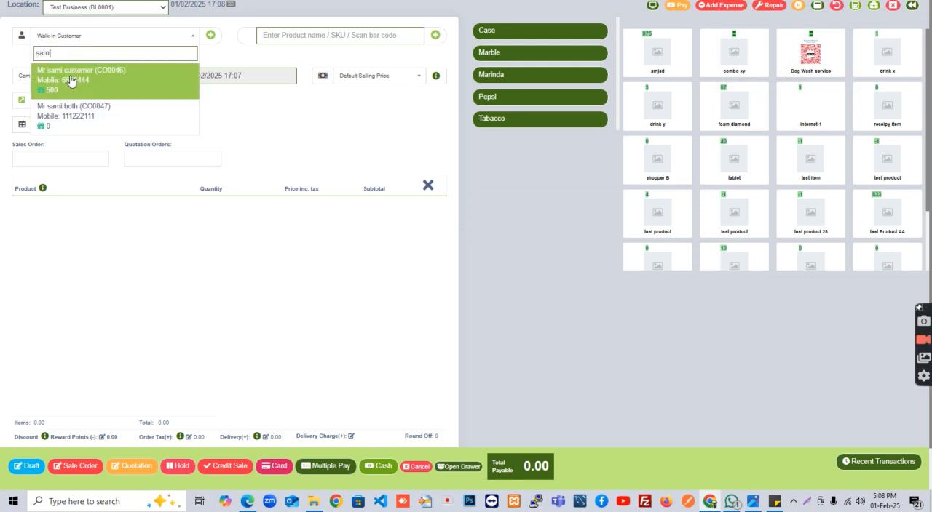
{"action": "left_click", "coordinate": [71, 84]}
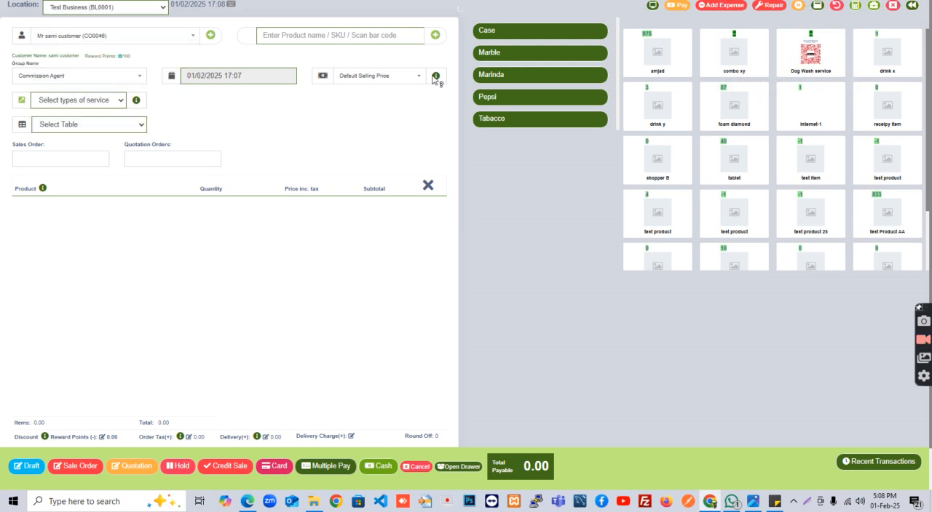
Add one unit of the product amjad to the second sale and set its price to 500
{"action": "left_click", "coordinate": [659, 60]}
{"action": "left_click", "coordinate": [305, 206]}
{"action": "type", "text": "500"}
{"action": "left_click", "coordinate": [352, 332]}
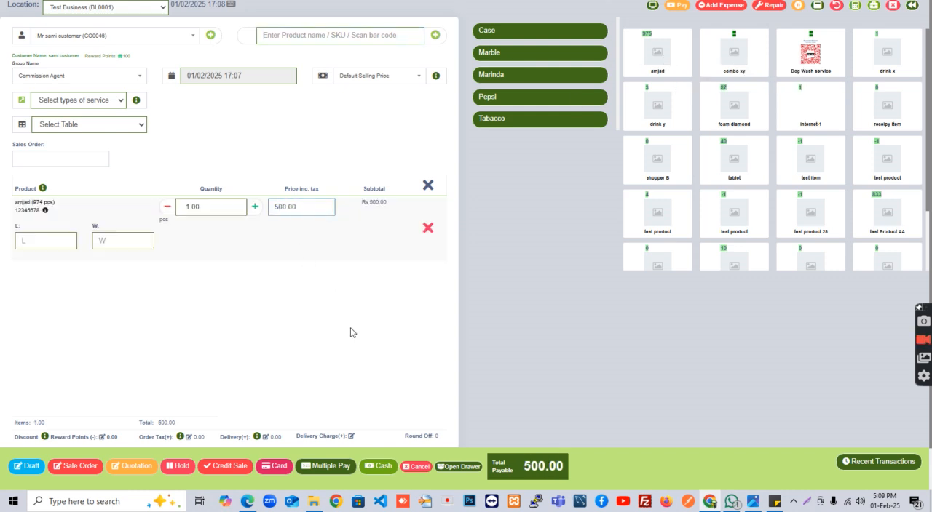
Pay the 500 sale through Multiple Pay with the Advance method, finalize the payment and skip printing the receipt
{"action": "left_click", "coordinate": [319, 469]}
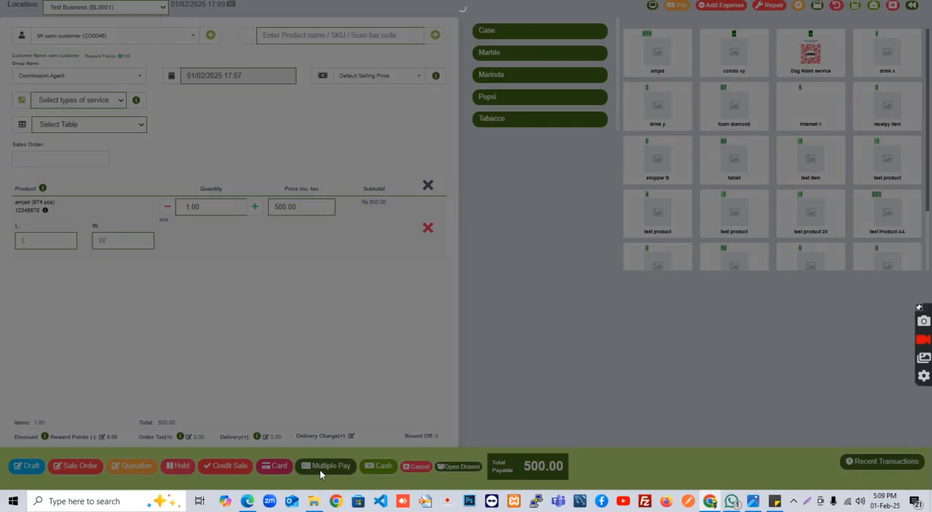
{"action": "left_click", "coordinate": [405, 89]}
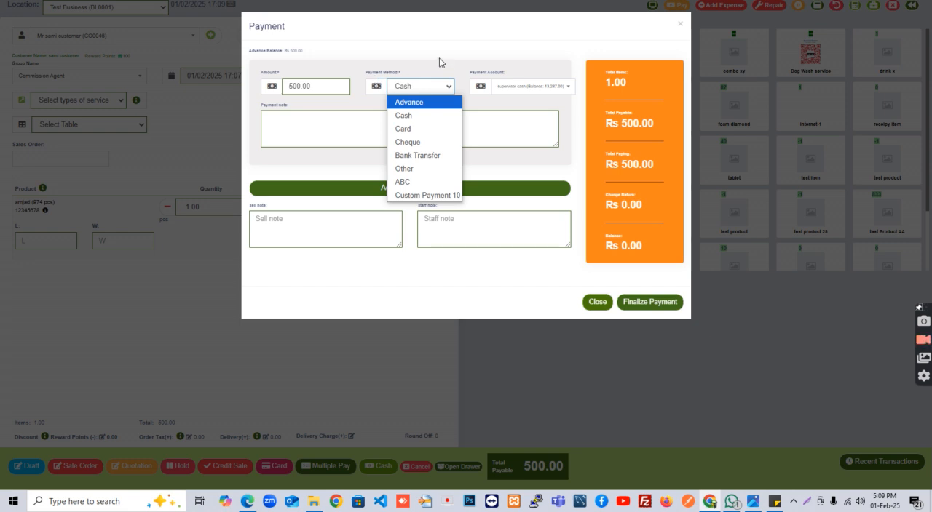
{"action": "left_click", "coordinate": [417, 102]}
{"action": "left_click_drag", "start_coordinate": [287, 50], "coordinate": [263, 50]}
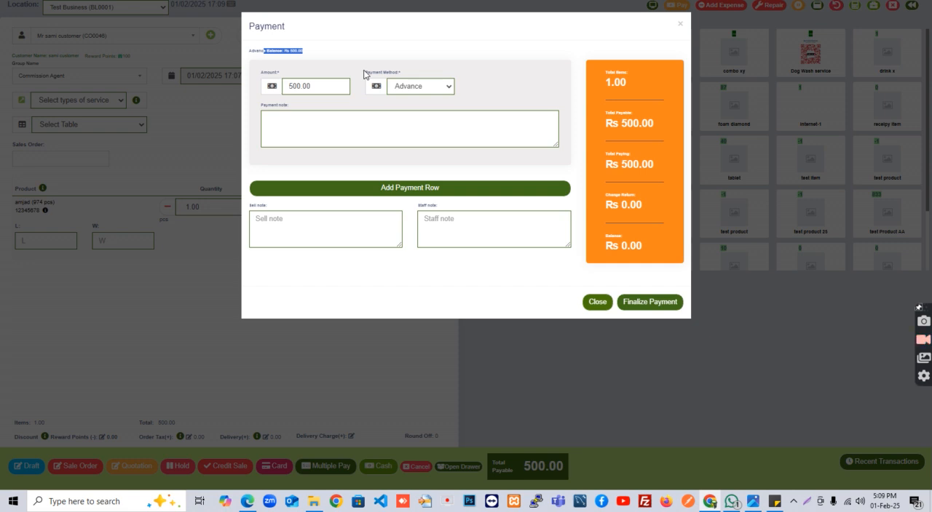
{"action": "left_click", "coordinate": [624, 302]}
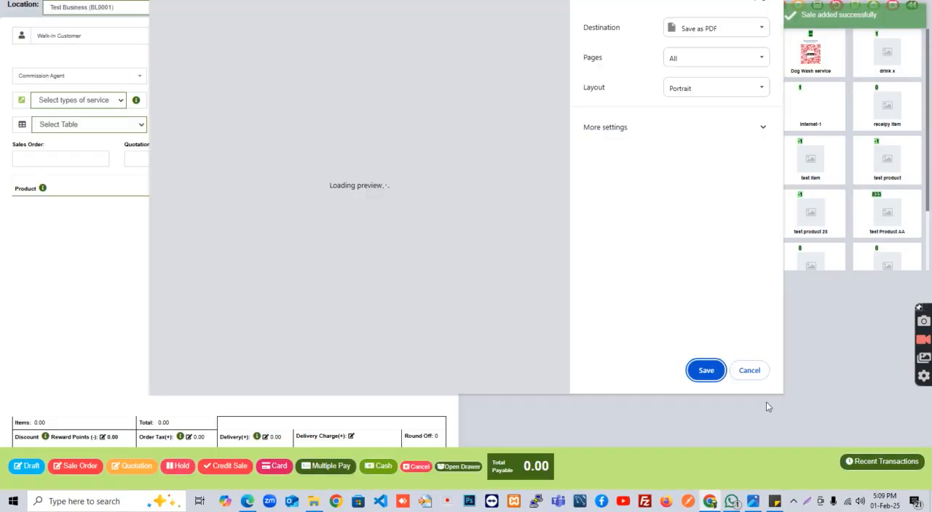
{"action": "left_click", "coordinate": [749, 373]}
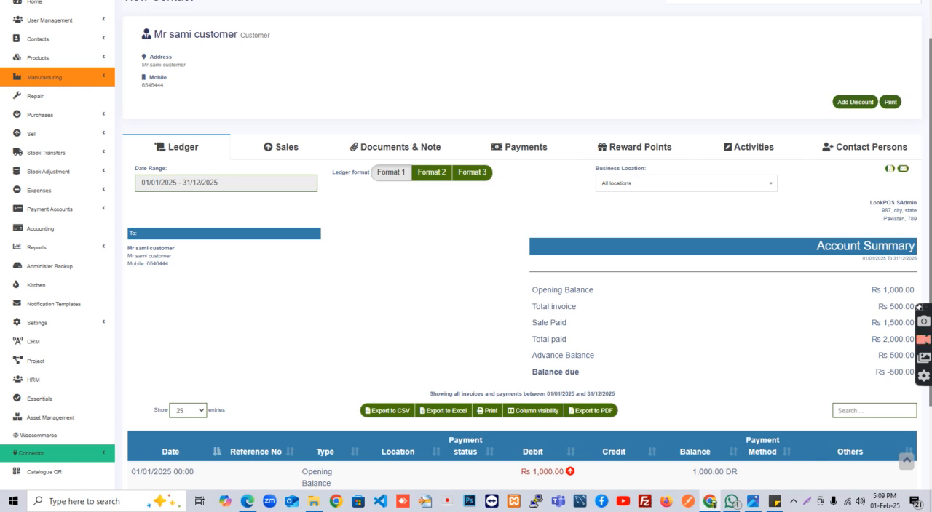
Refresh the customer's ledger, check the balance due and payment entries, and review the transactions in ledger Format 3
{"action": "key", "text": "F5"}
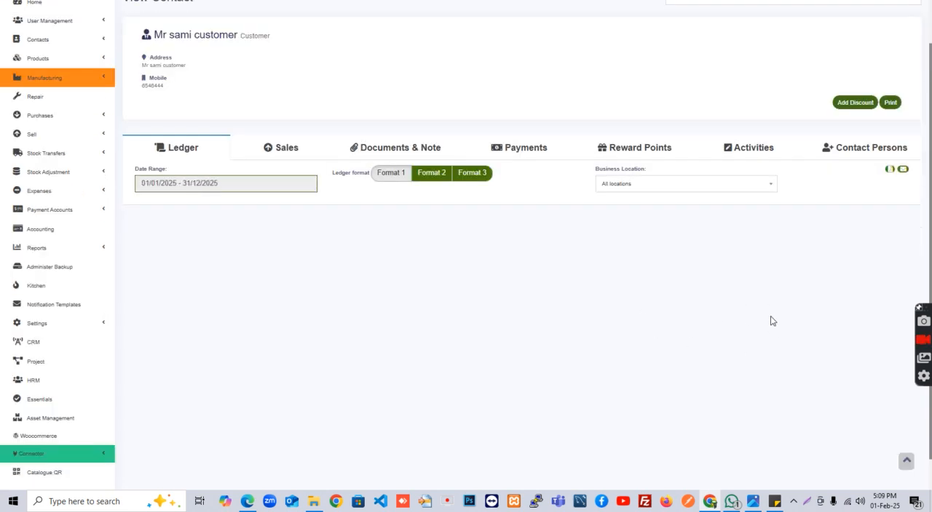
{"action": "left_click_drag", "start_coordinate": [897, 356], "coordinate": [903, 375]}
{"action": "scroll", "coordinate": [802, 384], "scroll_direction": "down", "scroll_amount": 2}
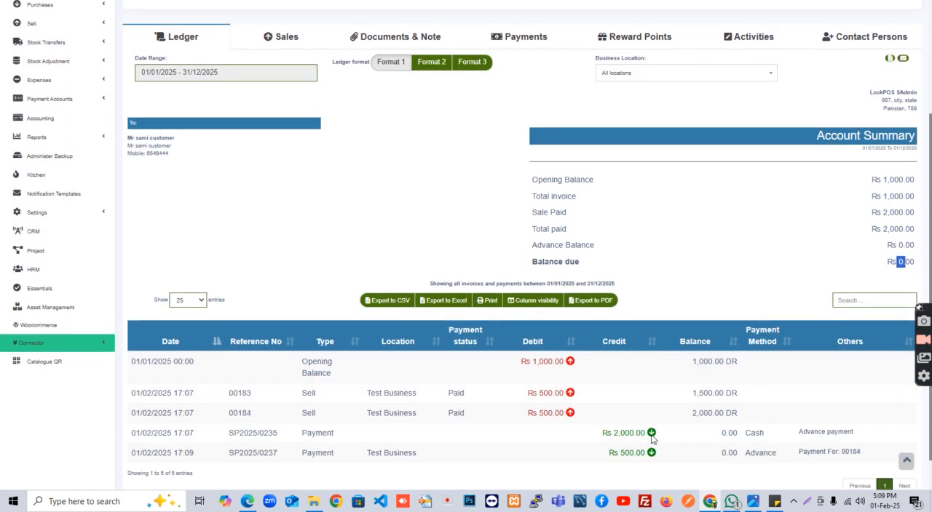
{"action": "double_click", "coordinate": [729, 412]}
{"action": "scroll", "coordinate": [485, 354], "scroll_direction": "up", "scroll_amount": 2}
{"action": "left_click", "coordinate": [470, 136]}
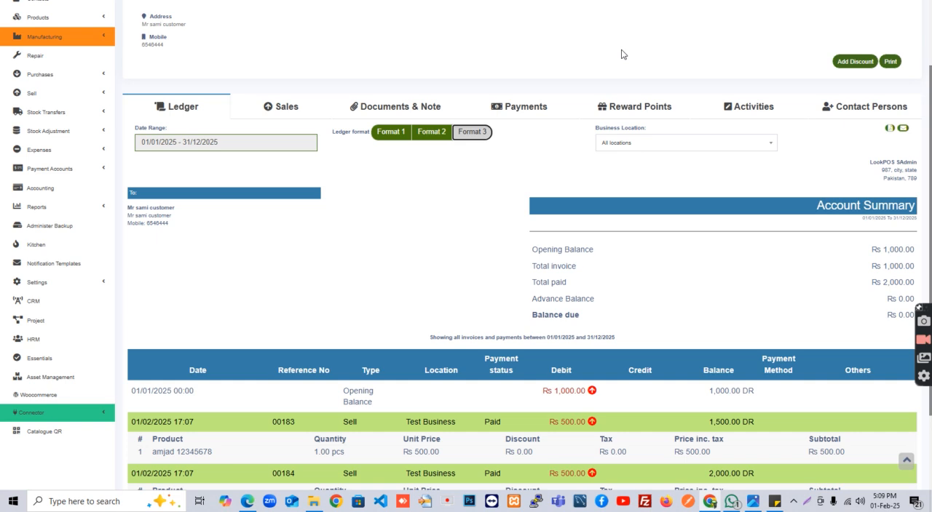
{"action": "scroll", "coordinate": [503, 349], "scroll_direction": "down", "scroll_amount": 2}
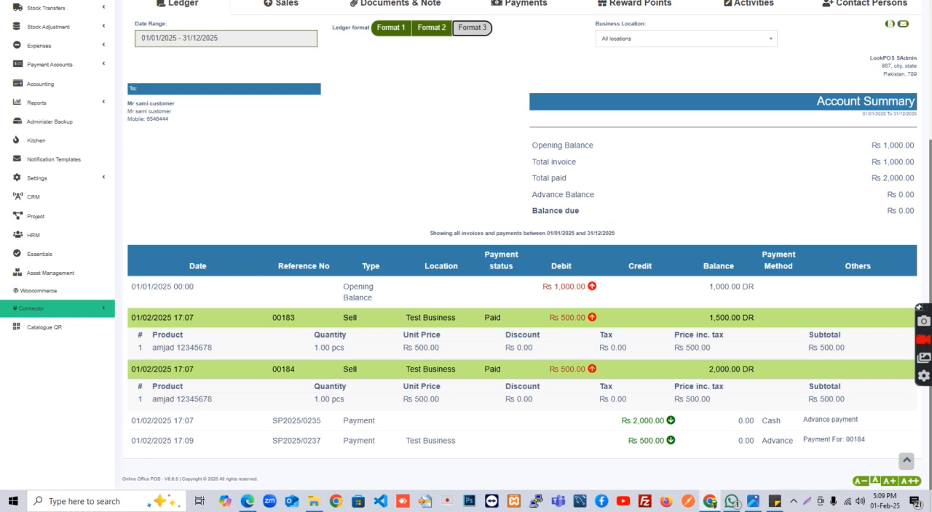
Switch to the other open contact view, choose the supplier contact and review the supplier's ledger account summary
{"action": "left_click", "coordinate": [495, 1]}
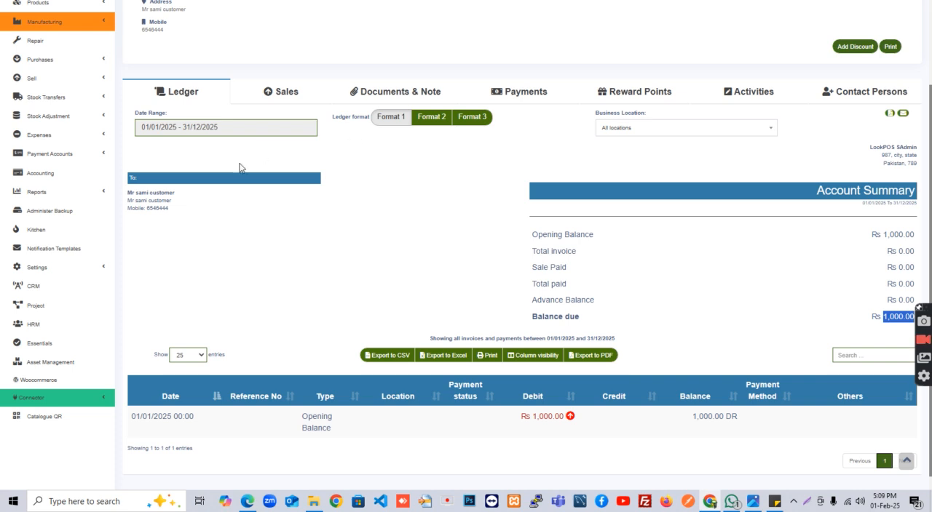
{"action": "scroll", "coordinate": [135, 254], "scroll_direction": "up", "scroll_amount": 3}
{"action": "left_click", "coordinate": [699, 54]}
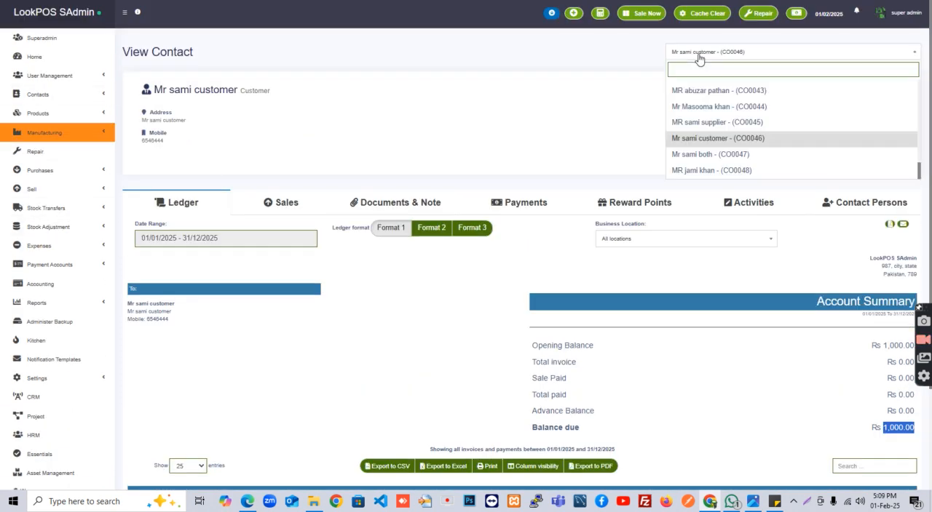
{"action": "left_click", "coordinate": [712, 123]}
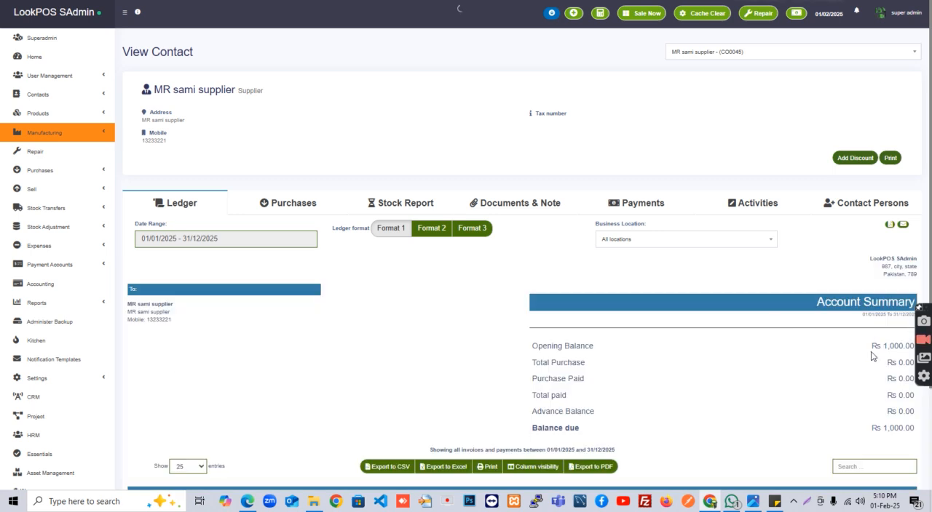
{"action": "scroll", "coordinate": [869, 356], "scroll_direction": "down", "scroll_amount": 1}
{"action": "scroll", "coordinate": [7, 145], "scroll_direction": "up", "scroll_amount": 1}
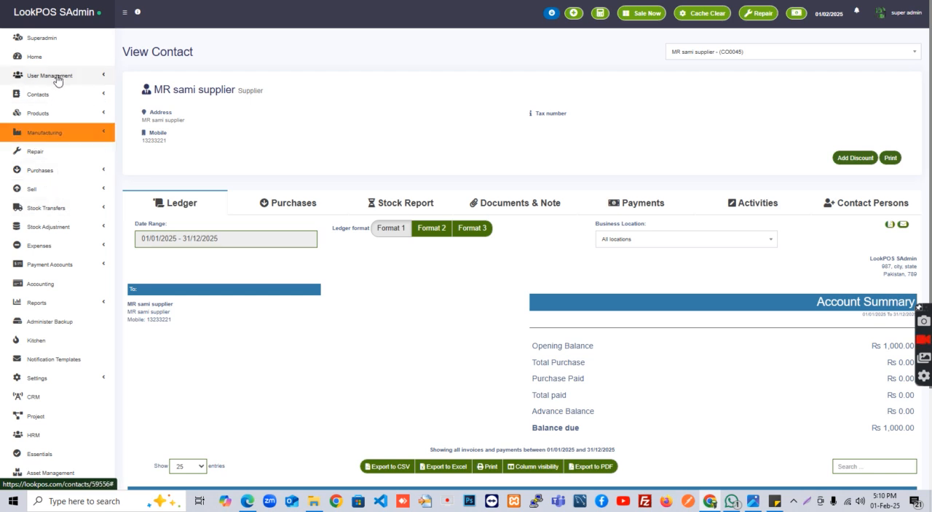
Start a new purchase and search for the supplier by name to select it as the purchase's supplier
{"action": "left_click", "coordinate": [40, 170]}
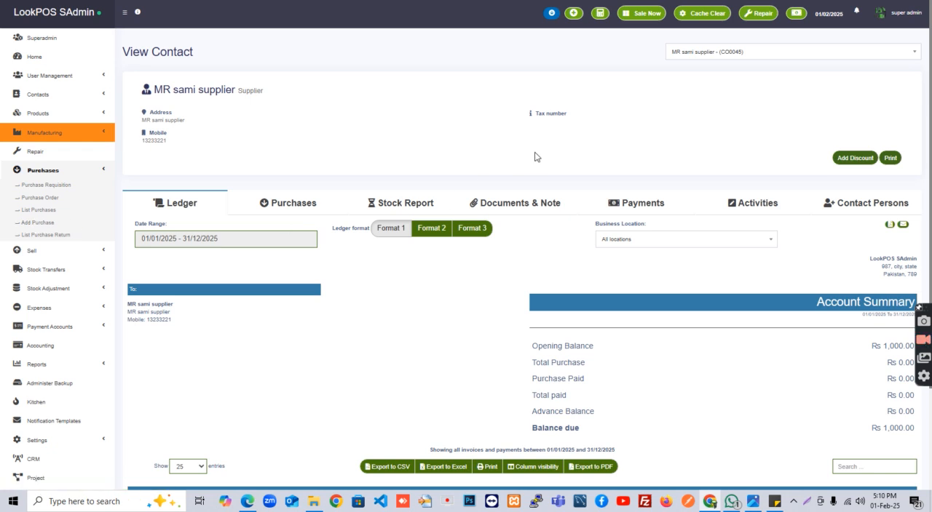
{"action": "left_click", "coordinate": [200, 88]}
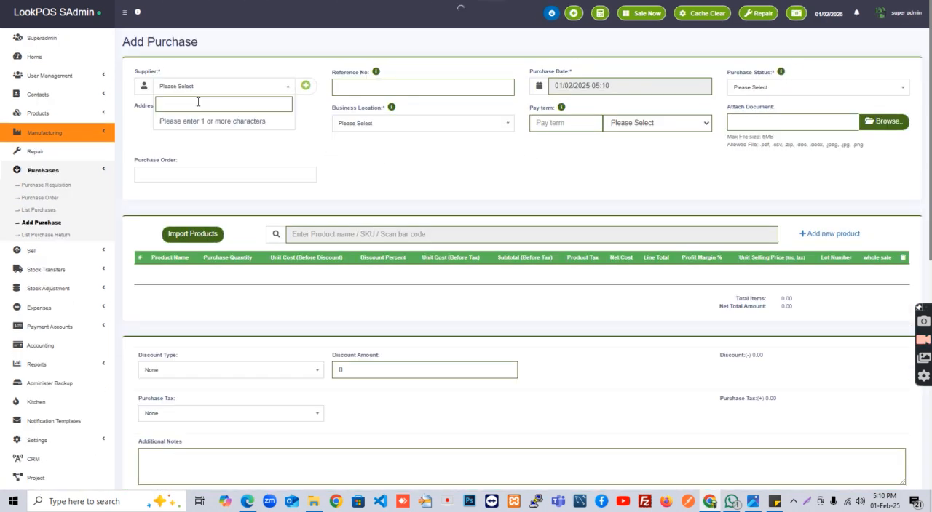
{"action": "type", "text": "sami su"}
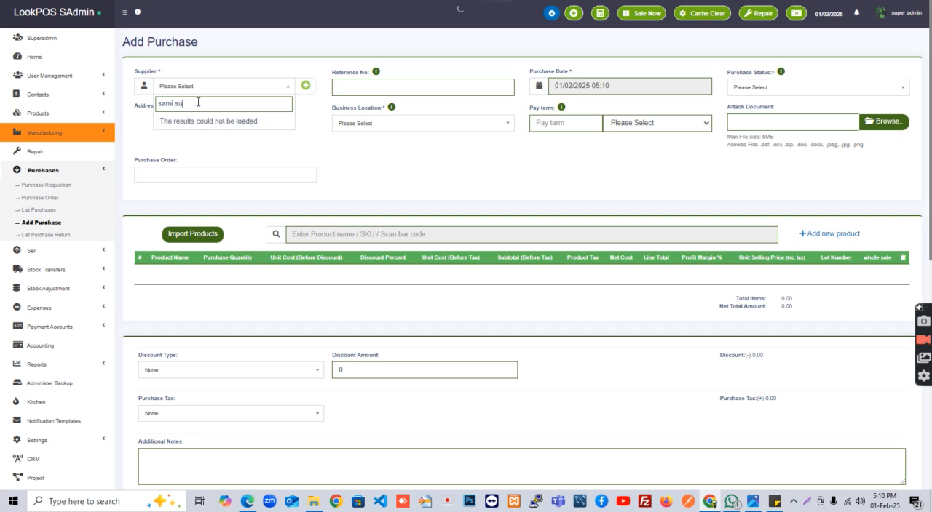
{"action": "left_click", "coordinate": [207, 122]}
Enter the purchase's reference number, set its status to Received and choose Test Business (BL0001) as the business location
{"action": "left_click", "coordinate": [365, 86]}
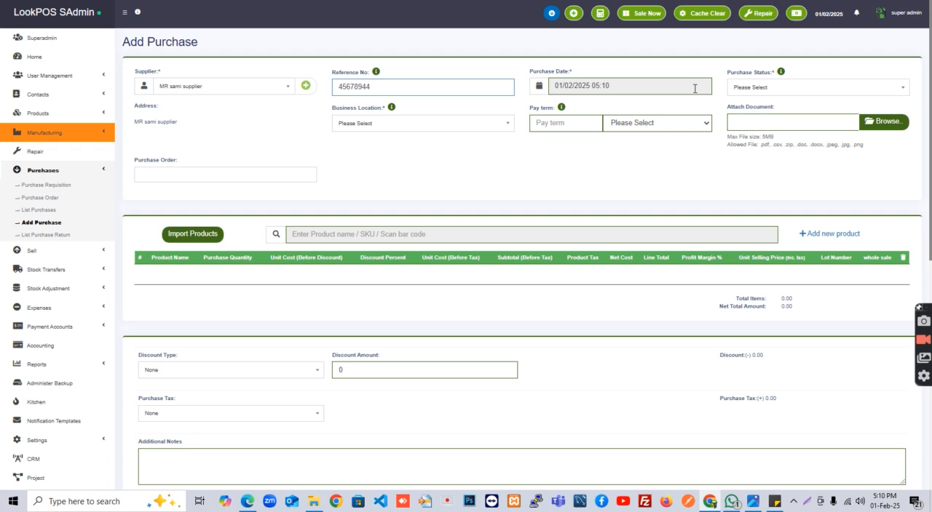
{"action": "left_click", "coordinate": [749, 97]}
{"action": "left_click", "coordinate": [747, 118]}
{"action": "left_click", "coordinate": [399, 130]}
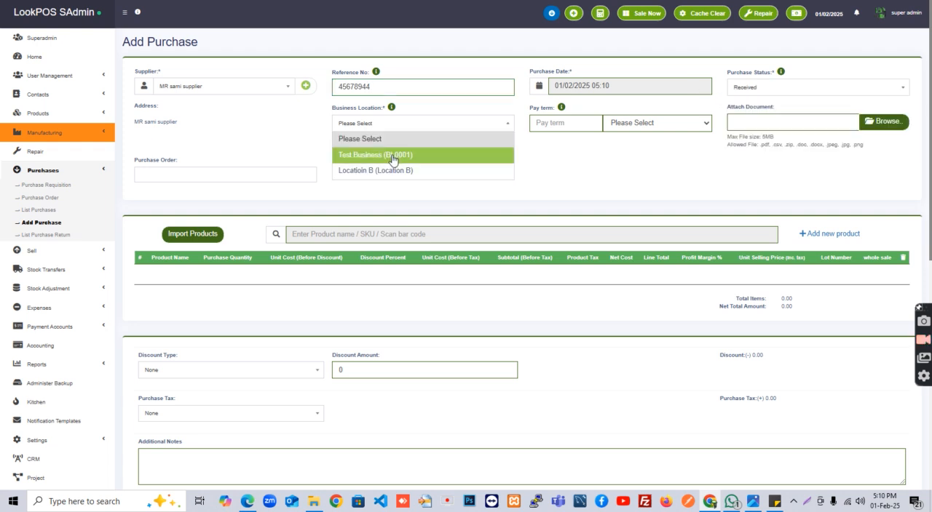
{"action": "left_click", "coordinate": [391, 153]}
Add test Product AA to the purchase, set its quantity to 10 and remove the GST product tax
{"action": "left_click", "coordinate": [327, 234]}
{"action": "type", "text": "te"}
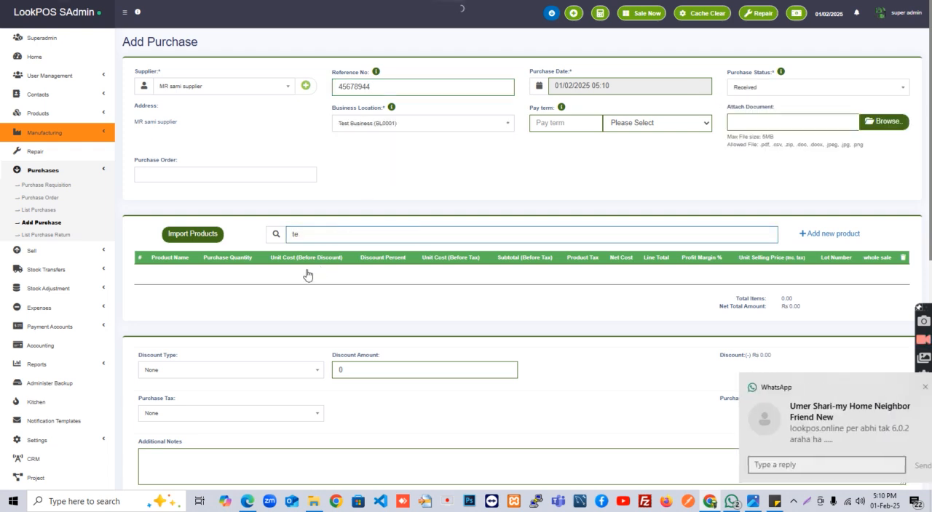
{"action": "left_click", "coordinate": [306, 258]}
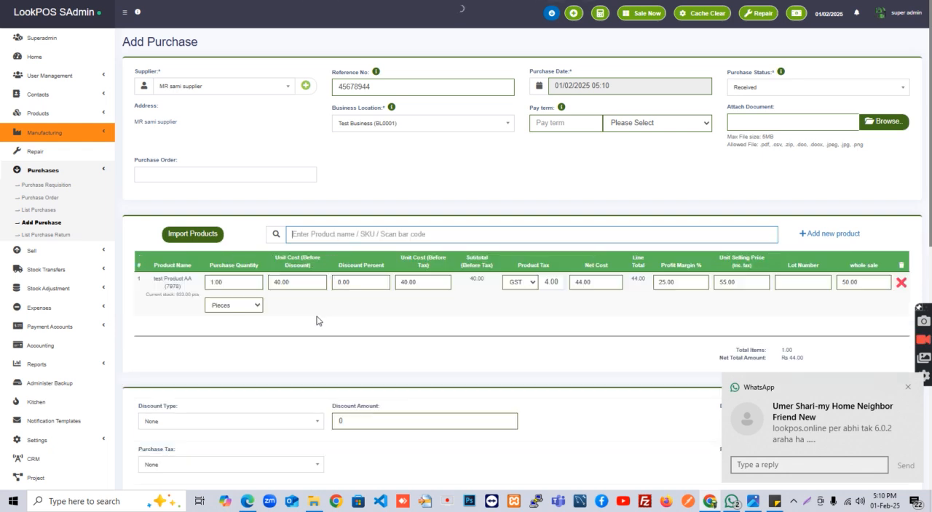
{"action": "left_click", "coordinate": [300, 285]}
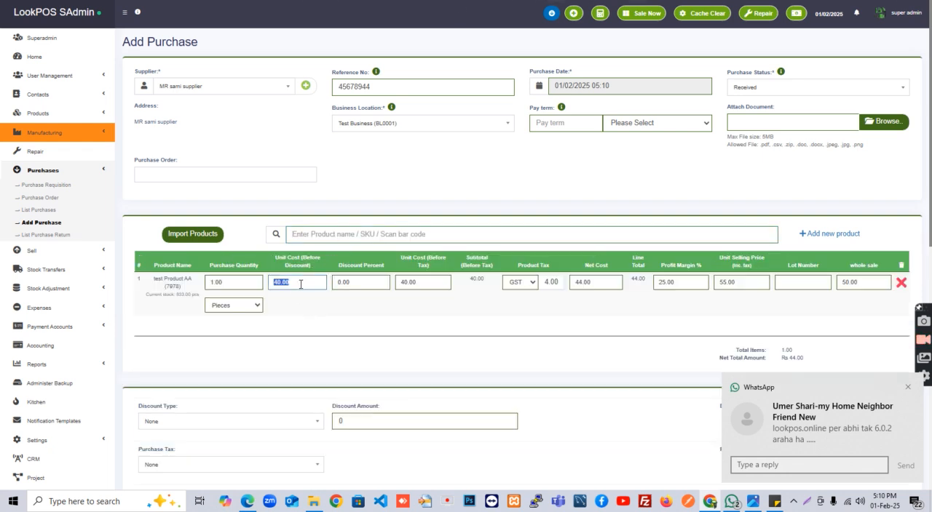
{"action": "left_click", "coordinate": [908, 387]}
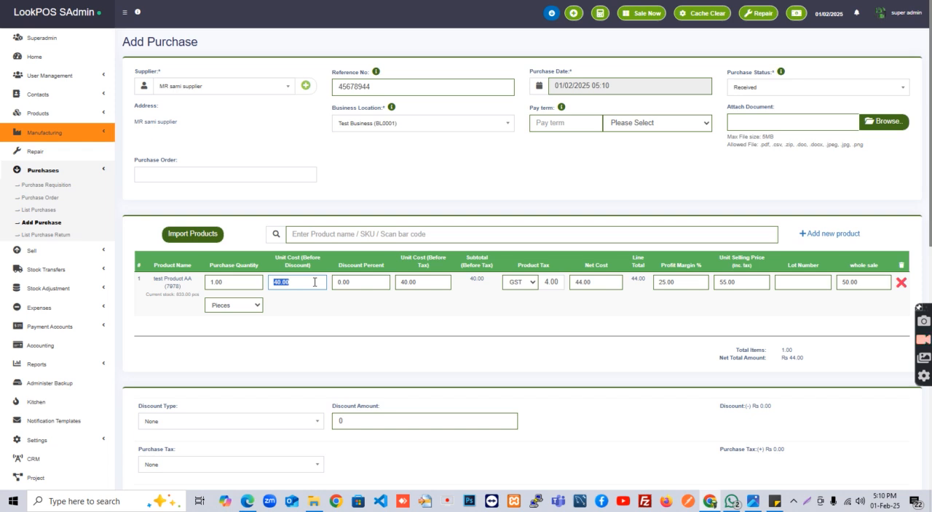
{"action": "left_click", "coordinate": [253, 282]}
{"action": "type", "text": "10"}
{"action": "left_click", "coordinate": [531, 282]}
{"action": "left_click", "coordinate": [518, 293]}
Save the purchase on credit, leaving the payment amount at 0.00
{"action": "scroll", "coordinate": [524, 341], "scroll_direction": "down", "scroll_amount": 10}
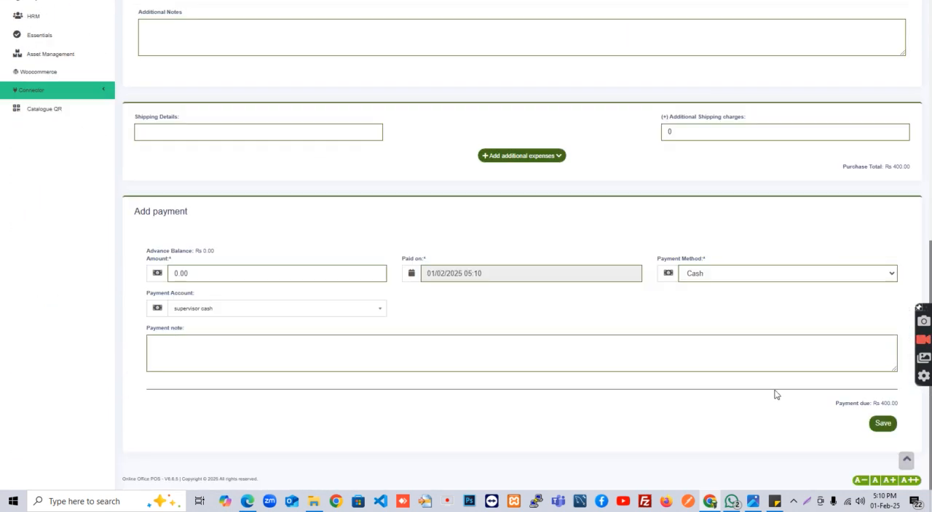
{"action": "left_click", "coordinate": [908, 375]}
{"action": "left_click", "coordinate": [883, 423]}
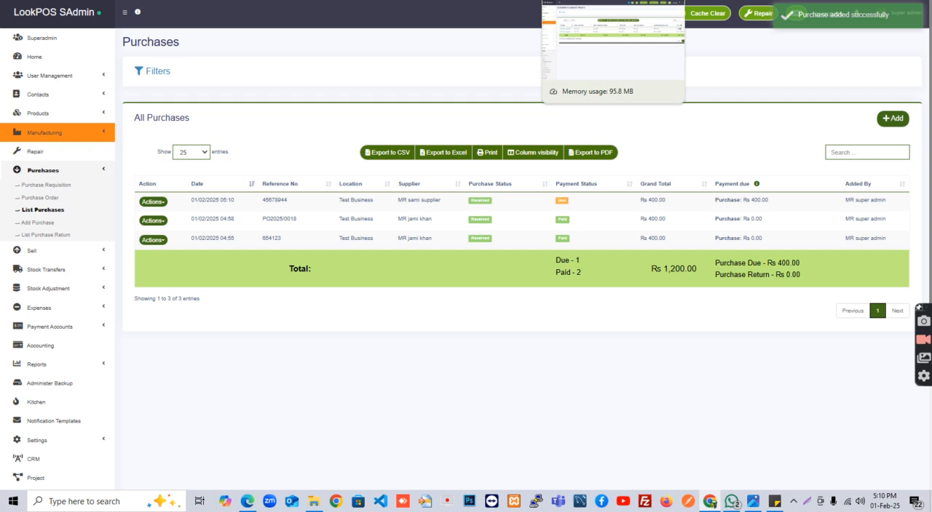
Refresh the Customers & Suppliers report, check the supplier's total purchase and due amounts, and return to the purchases list
{"action": "left_click", "coordinate": [575, 0]}
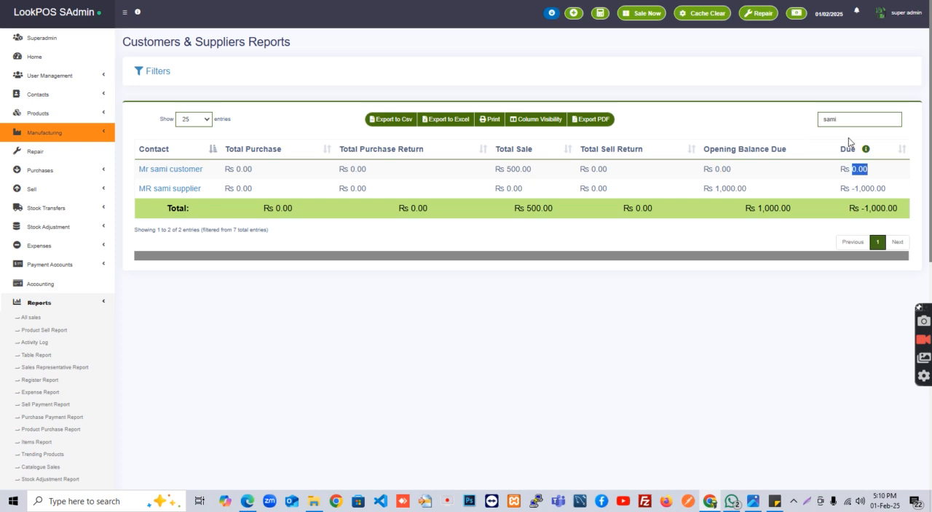
{"action": "key", "text": "F5"}
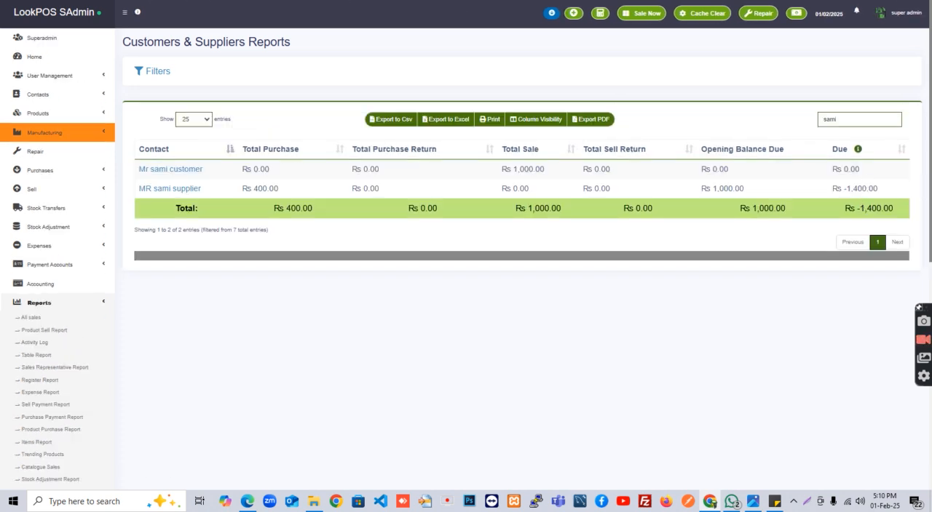
{"action": "left_click", "coordinate": [466, 1]}
{"action": "key", "text": "ctrl+shift+Tab"}
{"action": "key", "text": "ctrl+shift+Tab"}
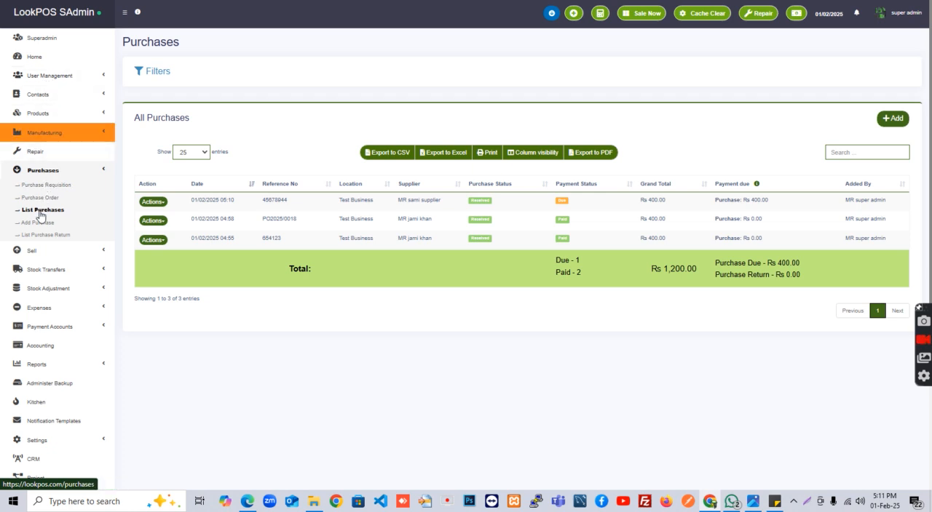
Open the Suppliers list and replace the search text with the supplier's first name
{"action": "left_click", "coordinate": [862, 156]}
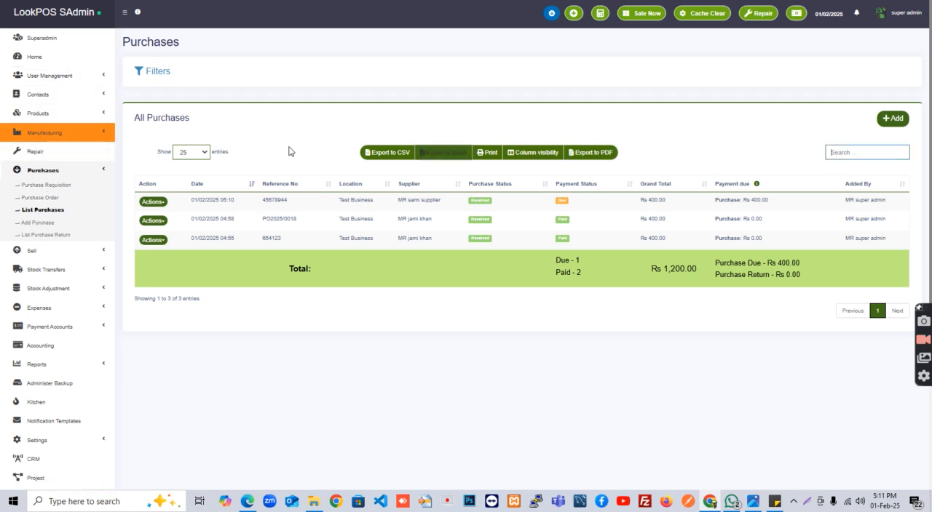
{"action": "left_click", "coordinate": [48, 94]}
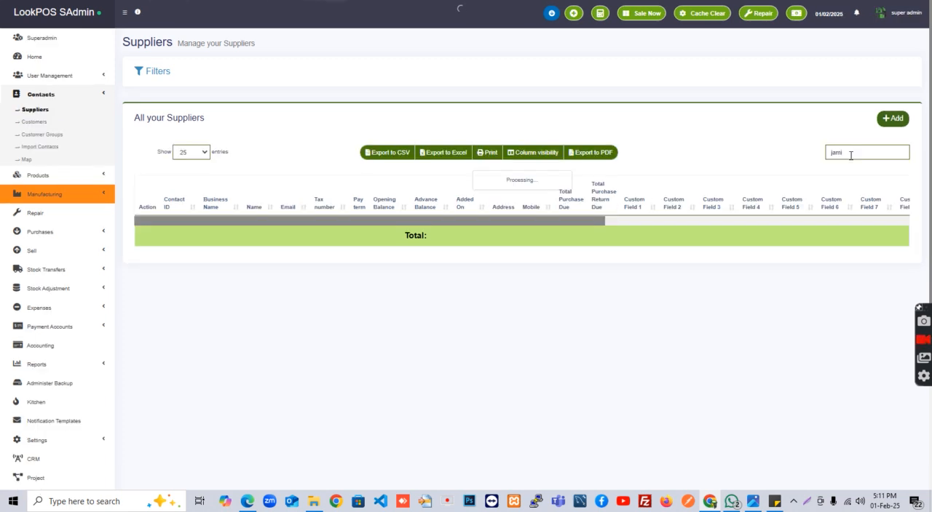
{"action": "left_click_drag", "start_coordinate": [853, 152], "coordinate": [828, 146]}
{"action": "type", "text": "sam"}
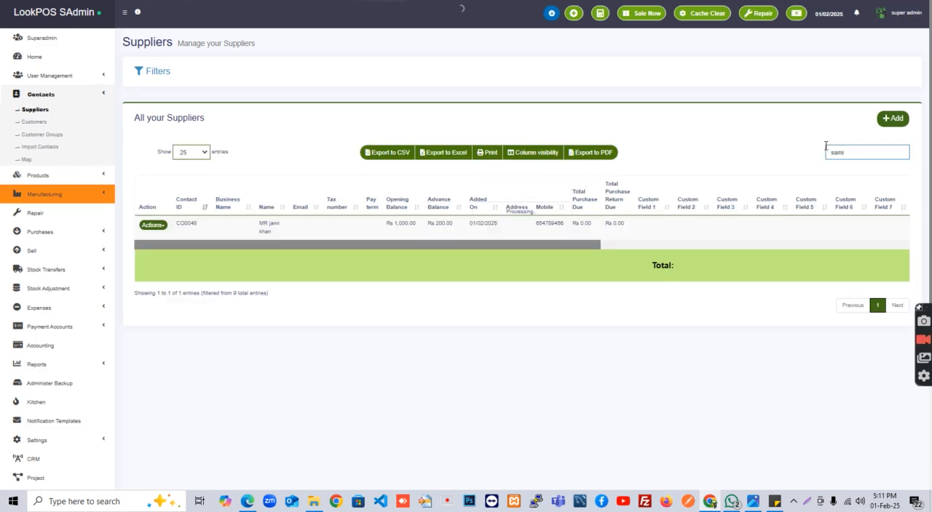
{"action": "type", "text": "i"}
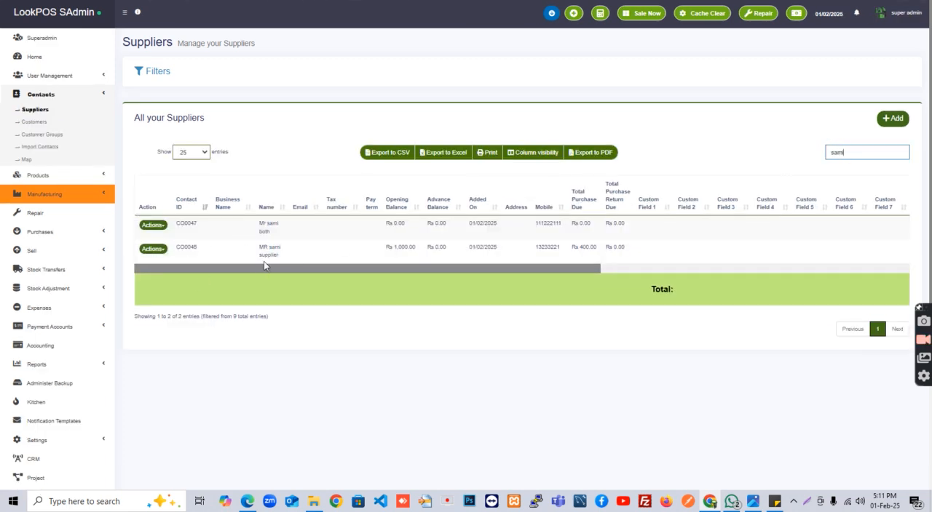
Open a payment for the supplier with the 400 purchase due and set the cash amount to 2000
{"action": "left_click", "coordinate": [153, 249]}
{"action": "left_click", "coordinate": [169, 268]}
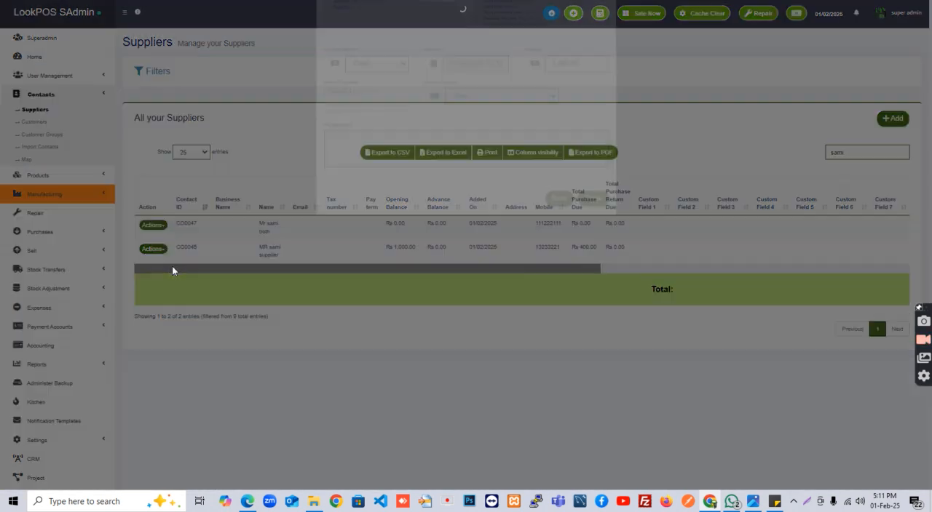
{"action": "type", "text": "2000"}
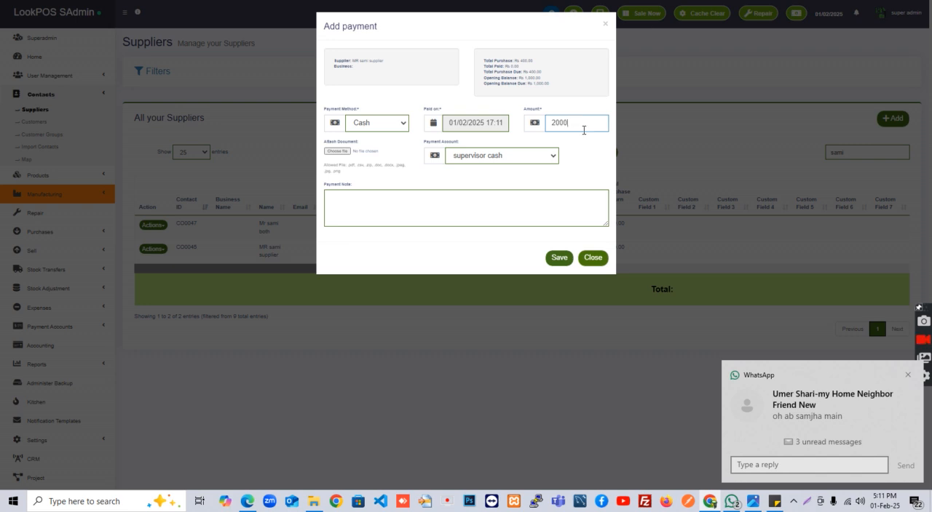
{"action": "left_click", "coordinate": [907, 375]}
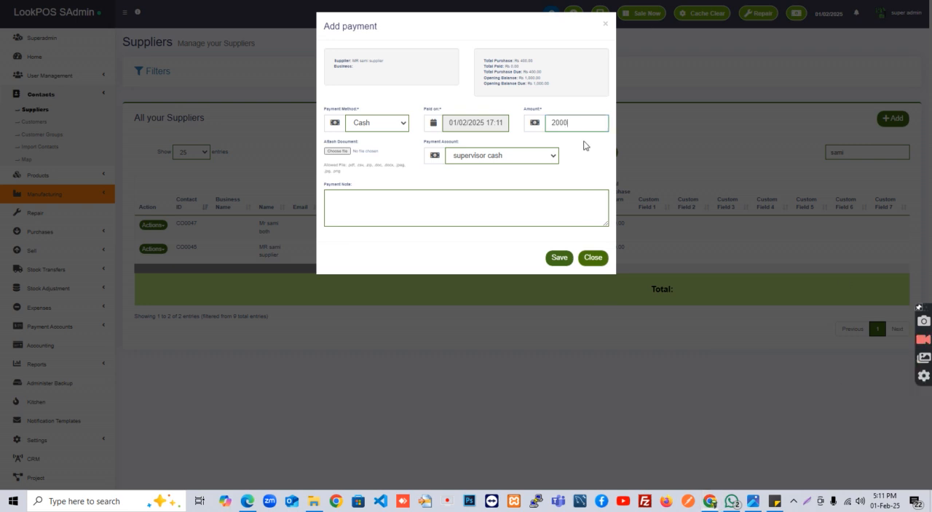